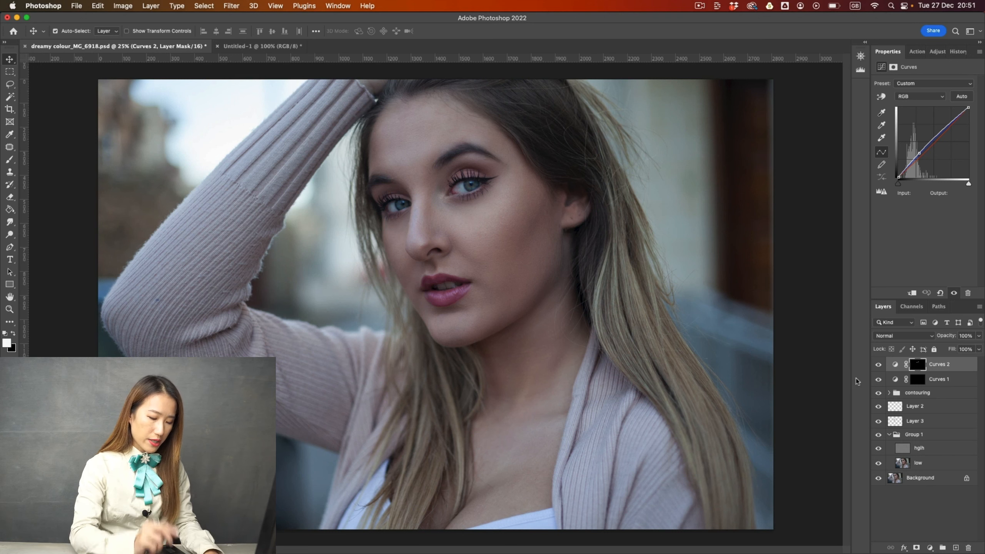
# - Add a Curves adjustment layer above Curves 2 and brighten the skin tone sampled beside the nose from input 171 to output 192
pyautogui.click(930, 548)
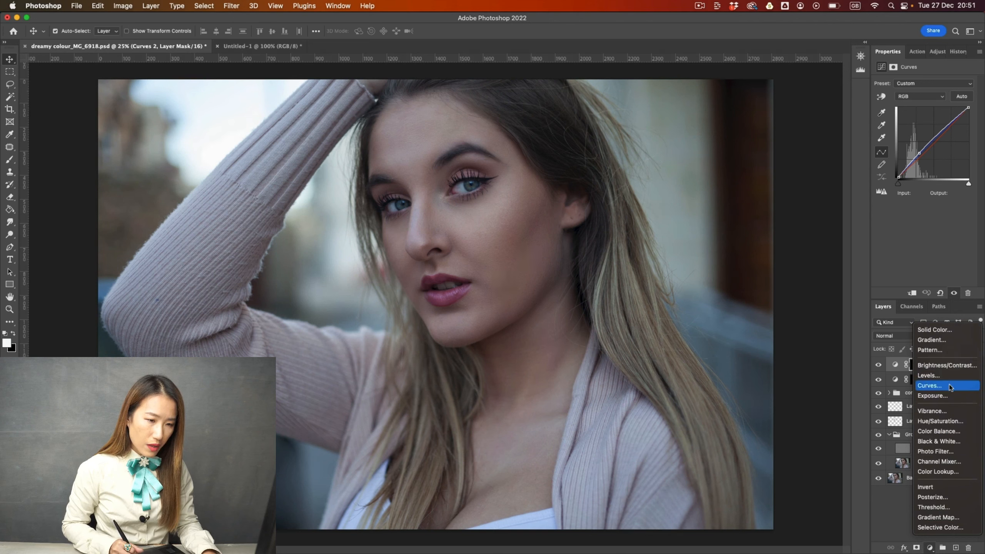
pyautogui.click(931, 385)
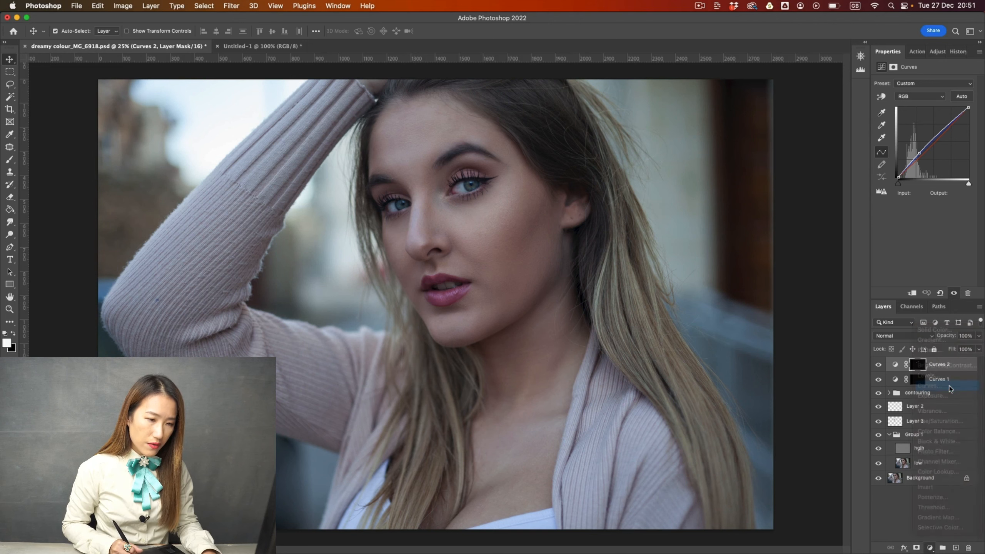
pyautogui.click(882, 97)
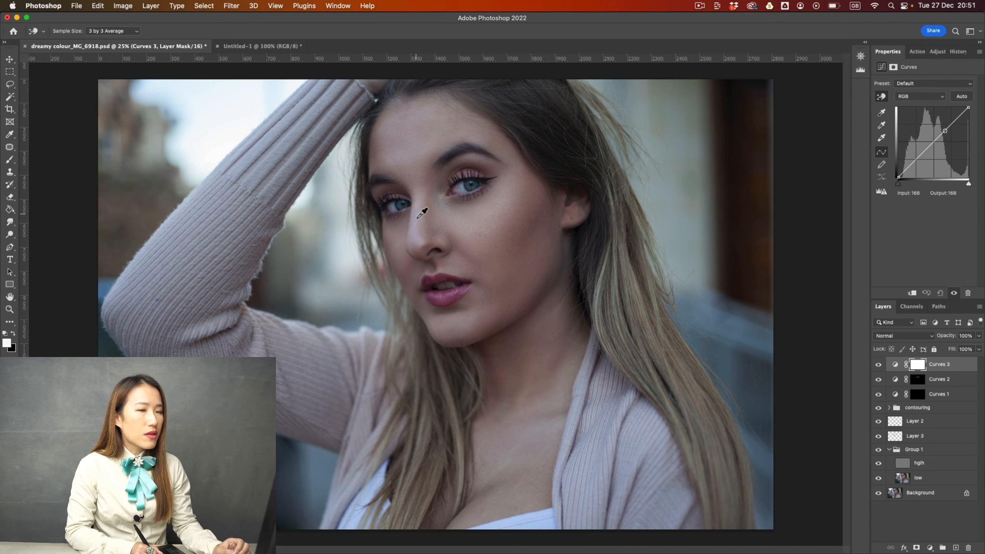
pyautogui.moveTo(424, 213); pyautogui.dragTo(424, 207)
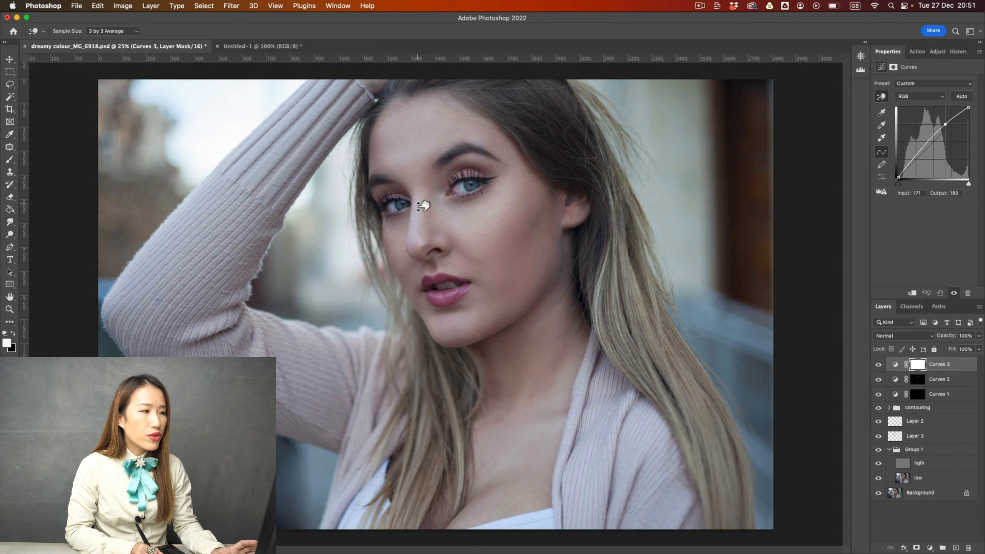
pyautogui.moveTo(423, 206); pyautogui.dragTo(423, 206)
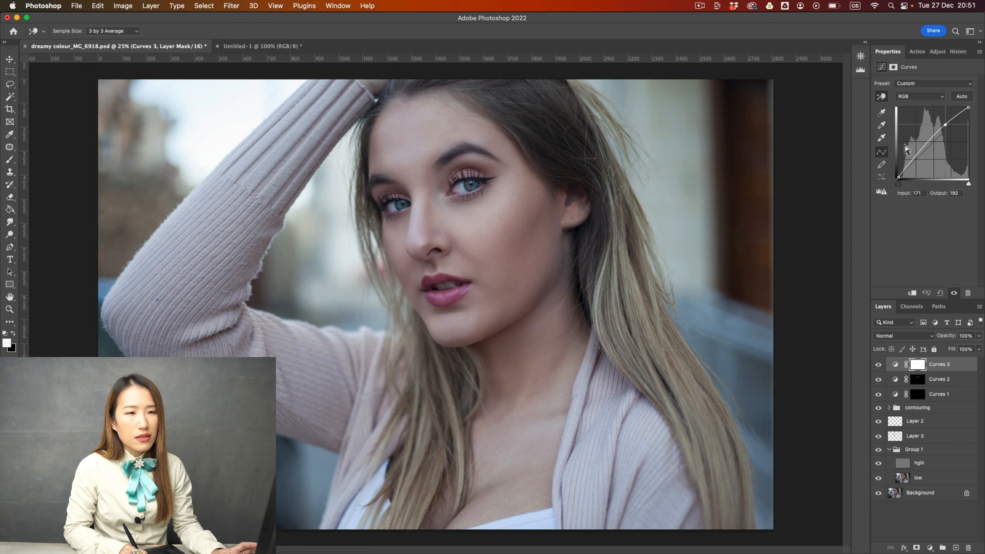
pyautogui.moveTo(946, 127); pyautogui.dragTo(946, 125)
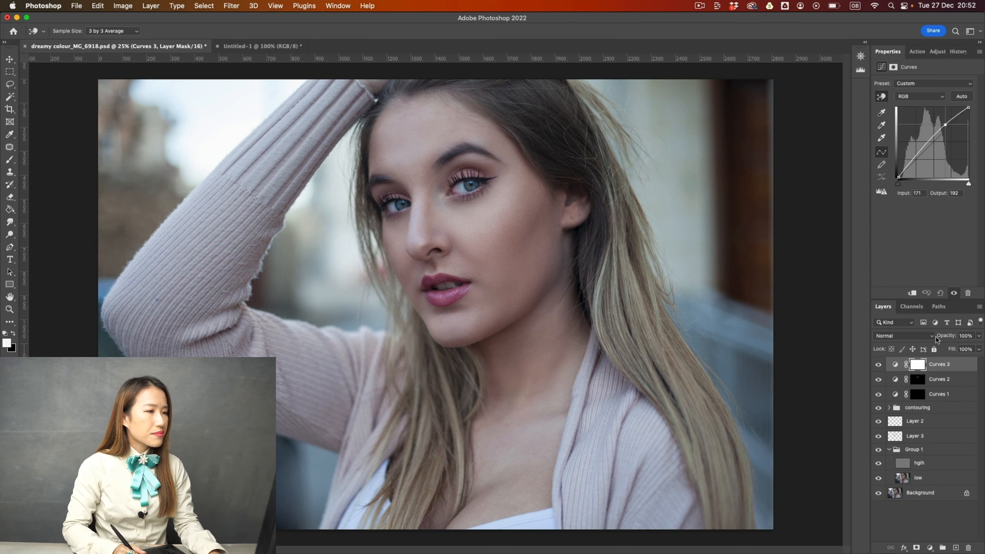
# - Add a Solid Color fill layer on top of the stack in a light peach tone, #f5d8aa
pyautogui.click(931, 548)
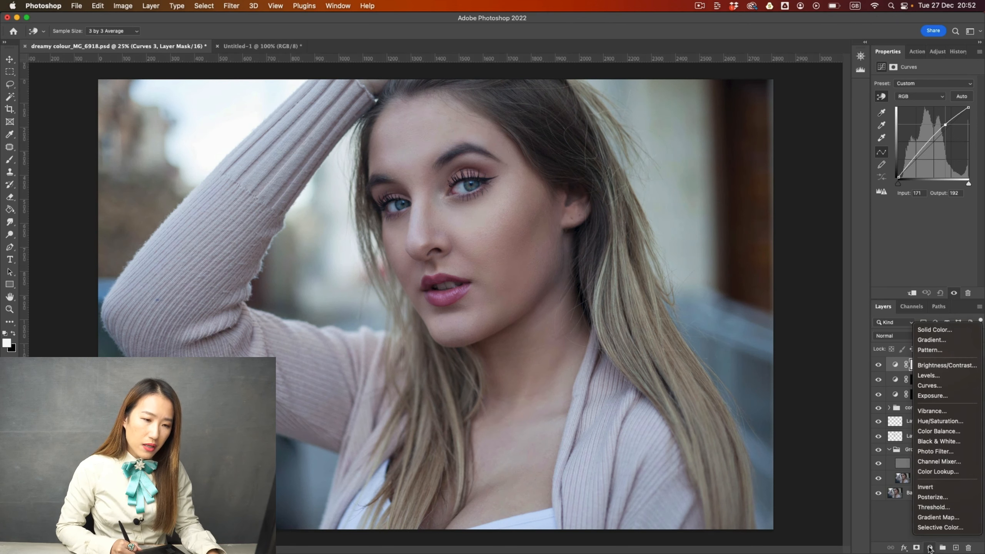
pyautogui.click(925, 331)
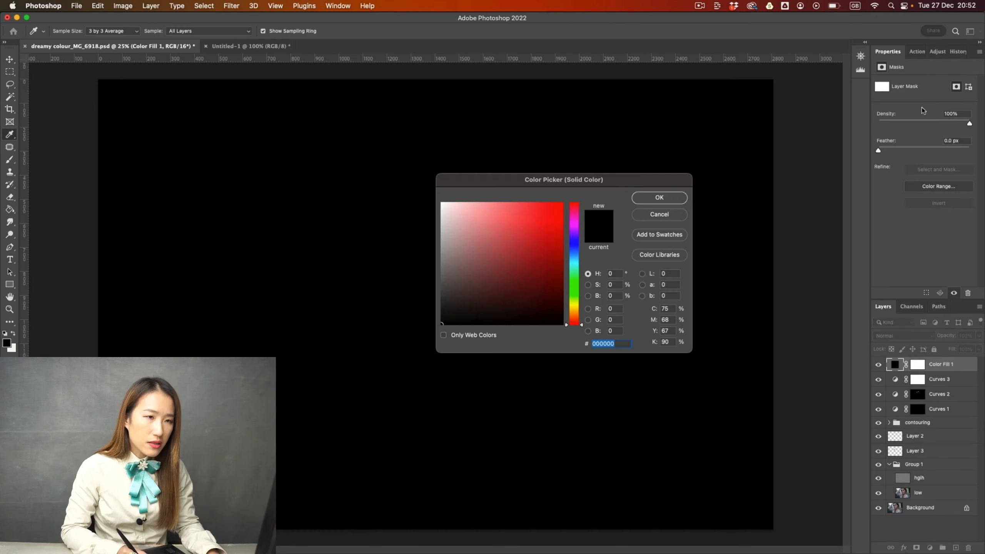
pyautogui.moveTo(566, 326); pyautogui.dragTo(582, 313)
pyautogui.click(517, 207)
pyautogui.moveTo(496, 213); pyautogui.dragTo(470, 204)
pyautogui.click(479, 206)
pyautogui.moveTo(582, 312); pyautogui.dragTo(583, 315)
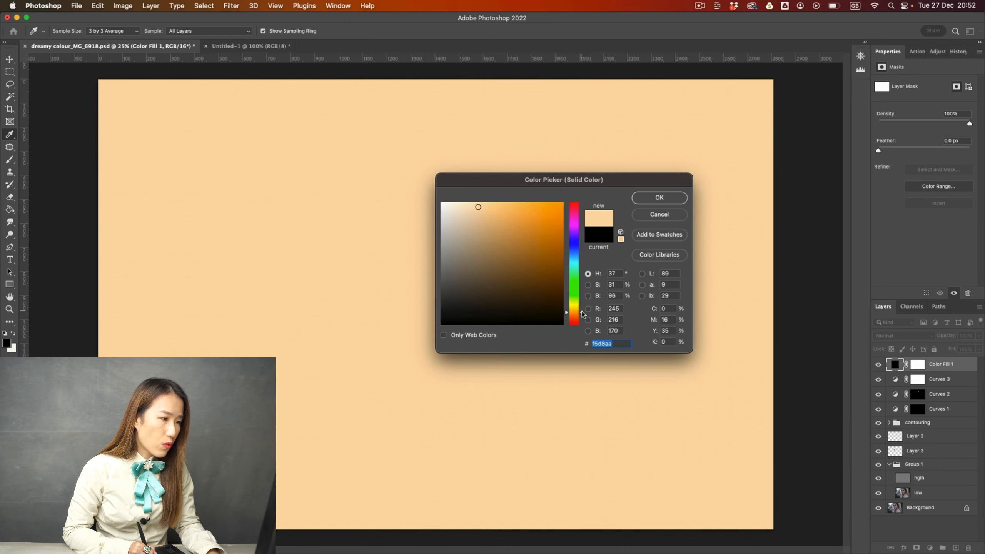
pyautogui.click(659, 198)
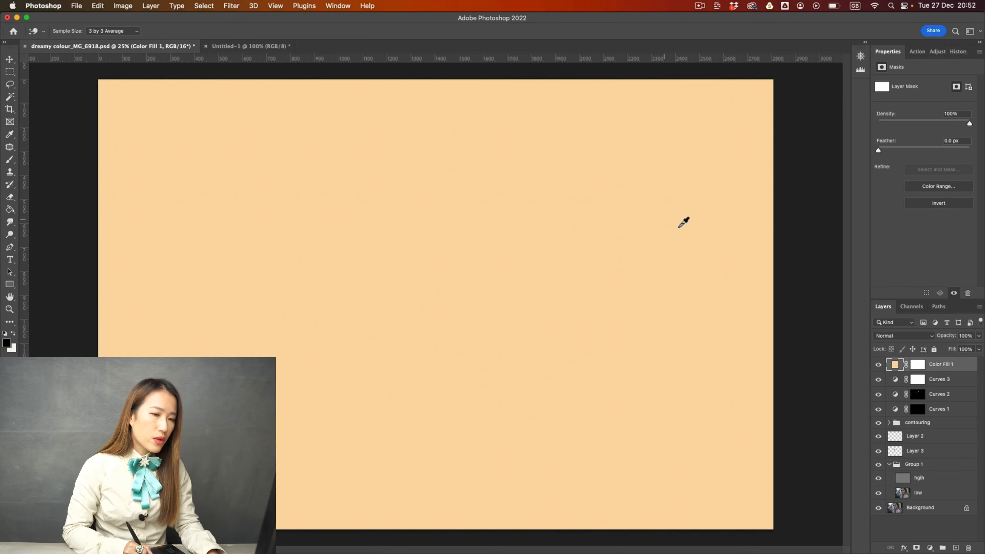
# - Set the peach fill layer's blend mode to Screen and its opacity to 20%
pyautogui.click(918, 336)
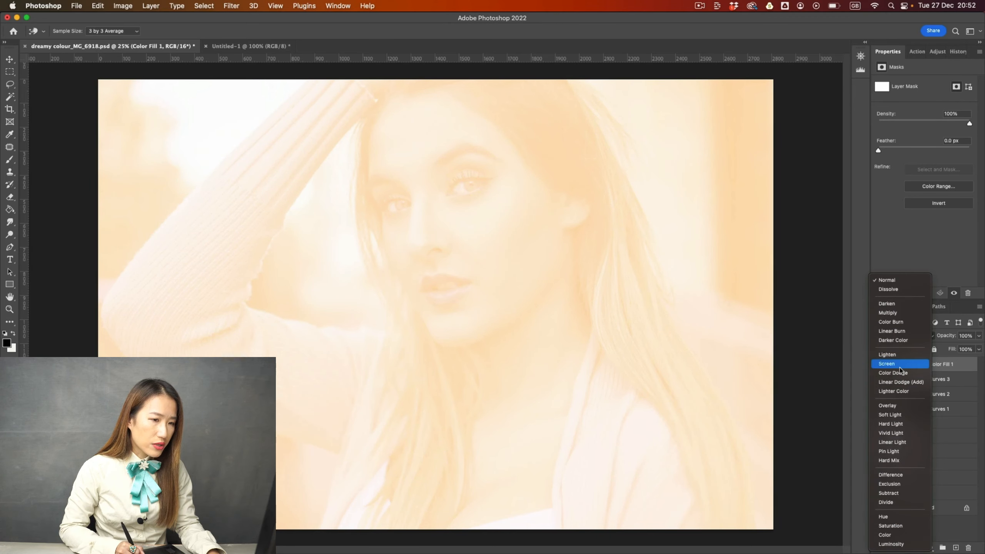
pyautogui.click(898, 364)
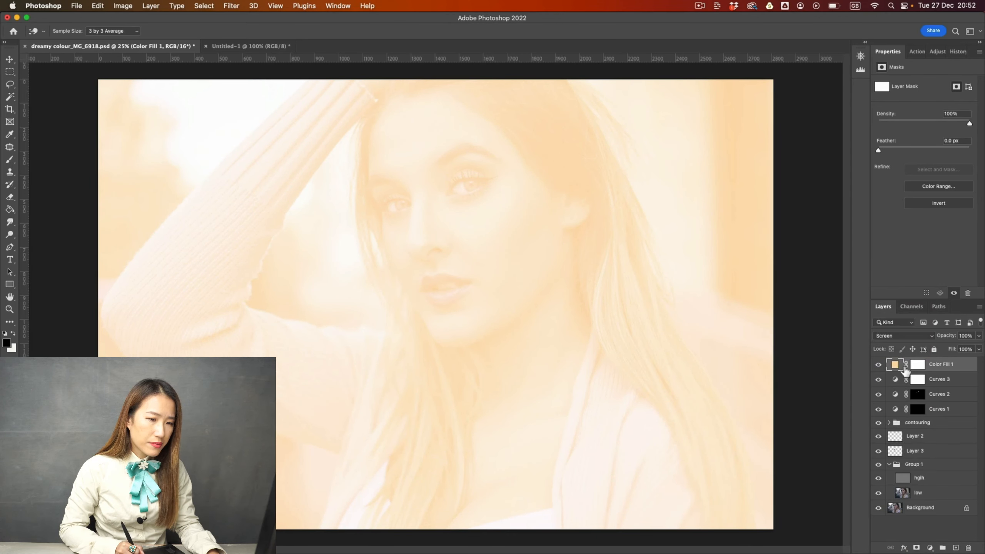
pyautogui.press('v')
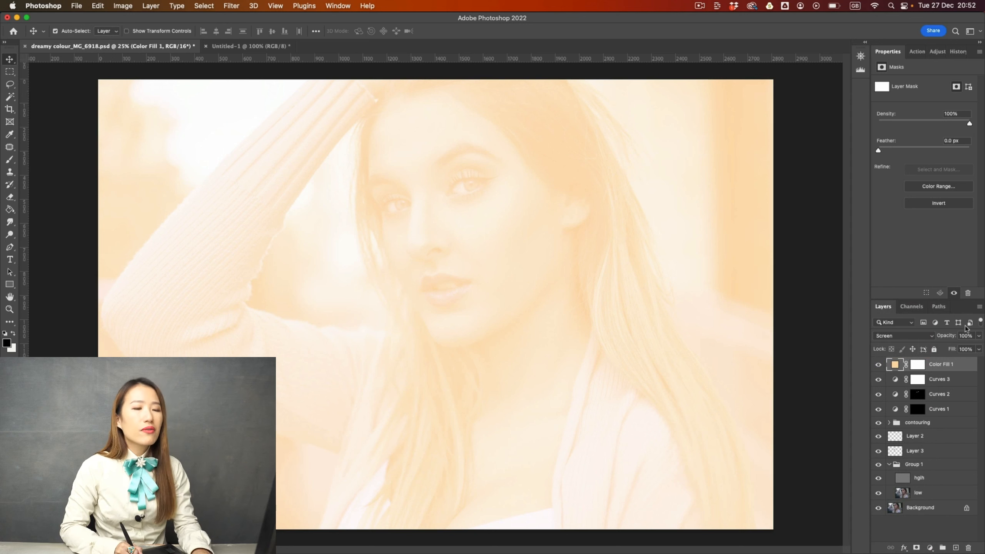
pyautogui.press('2')
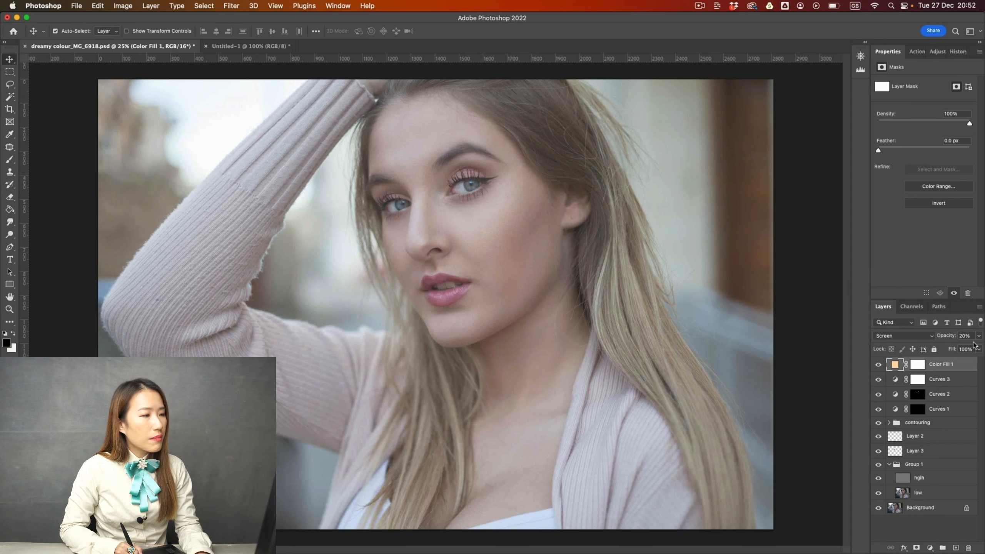
pyautogui.press('4')
pyautogui.press('2')
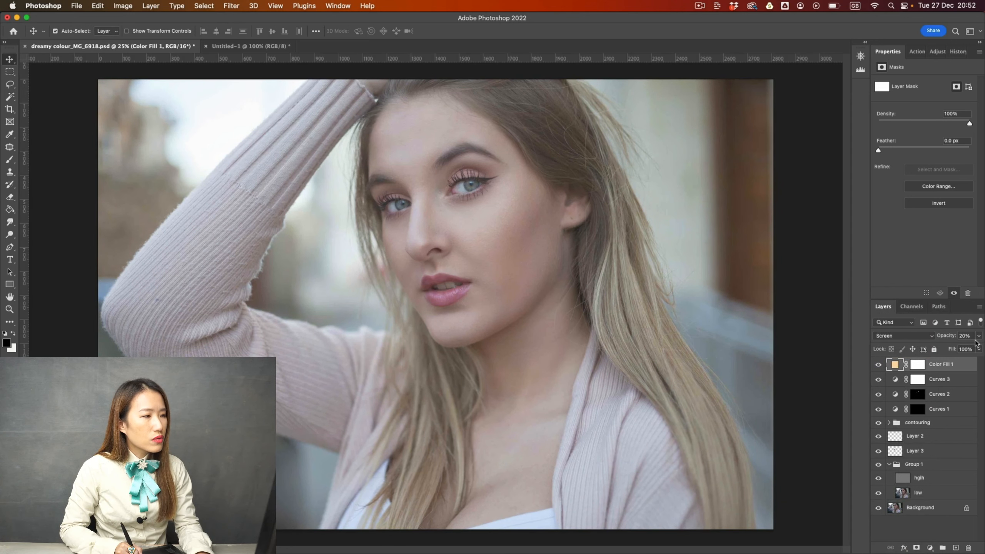
# - Change the peach fill layer's blend mode to Overlay, trying Soft Light for comparison and toggling the layer to check the effect
pyautogui.click(914, 338)
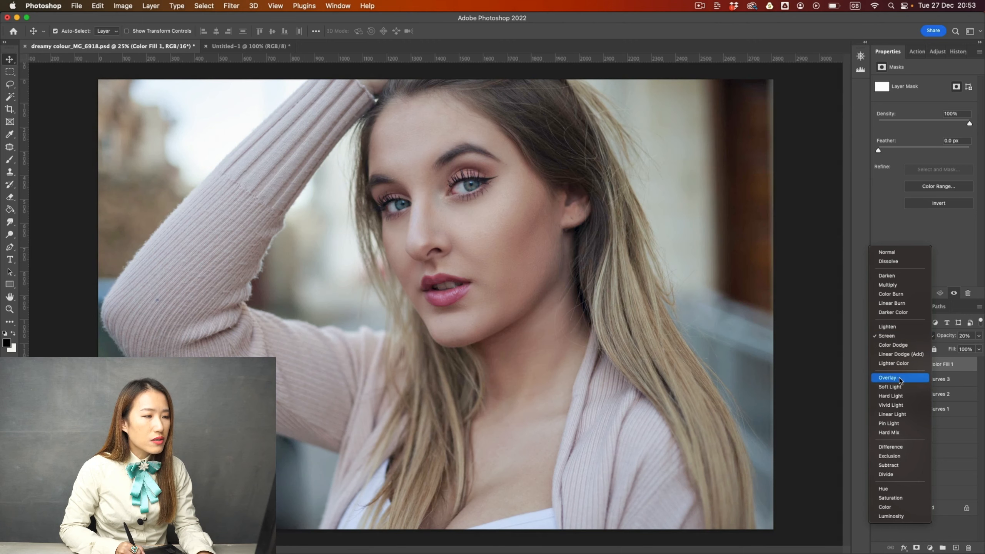
pyautogui.click(899, 378)
pyautogui.click(878, 365)
pyautogui.click(879, 365)
pyautogui.click(879, 366)
pyautogui.click(884, 369)
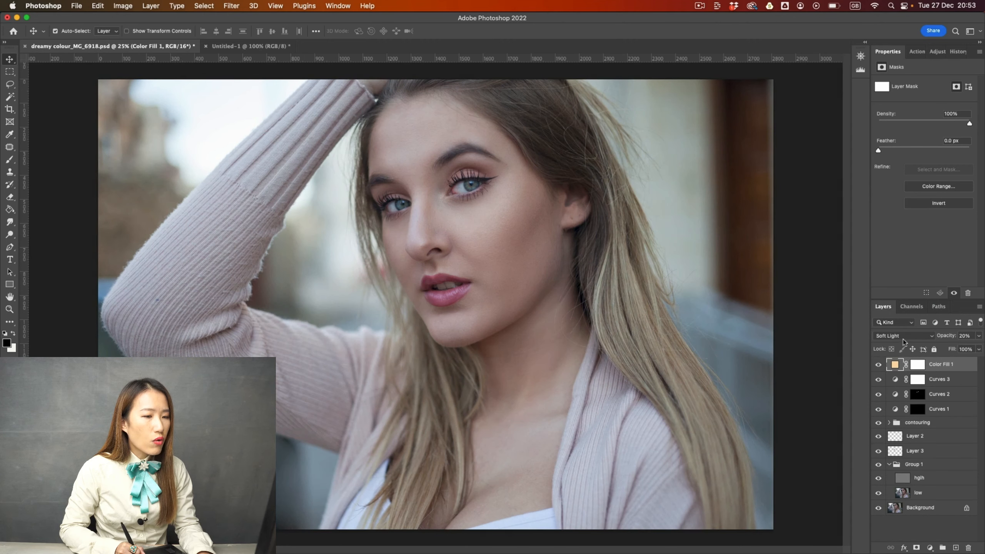
pyautogui.click(904, 336)
pyautogui.click(899, 328)
pyautogui.click(879, 366)
pyautogui.click(879, 367)
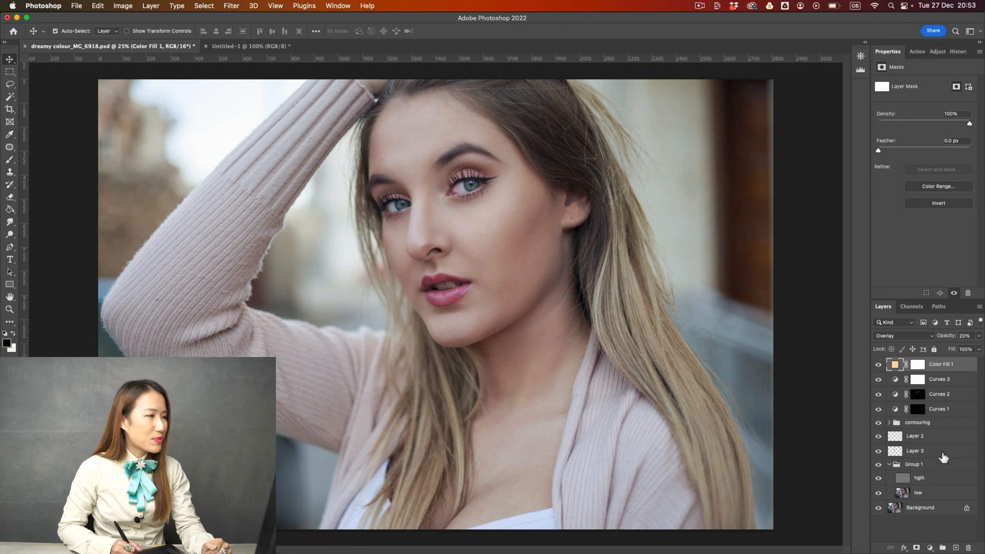
# - Add a Gradient Fill layer that fades to transparent, with its starting colour stop set to a saturated orange at hue 37°
pyautogui.click(932, 548)
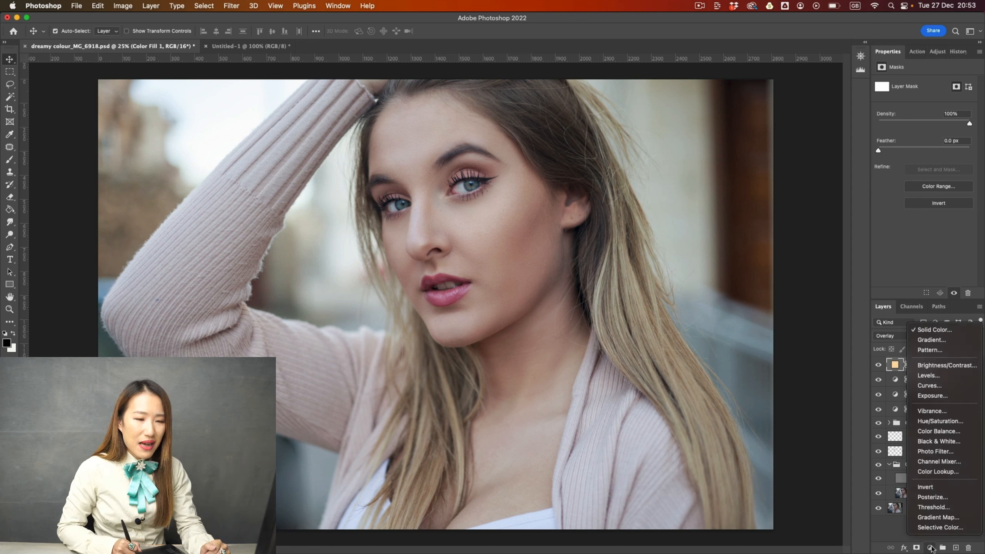
pyautogui.click(950, 343)
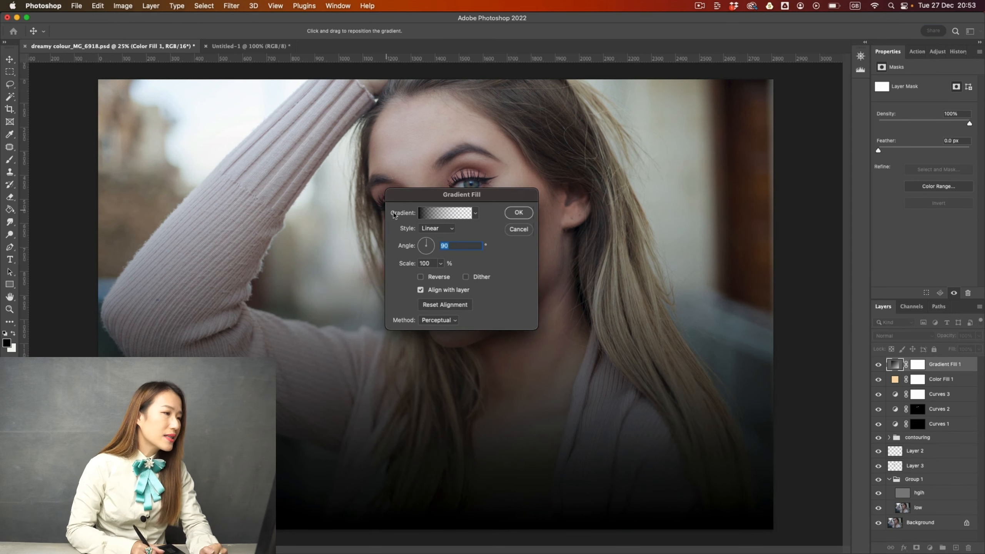
pyautogui.click(425, 214)
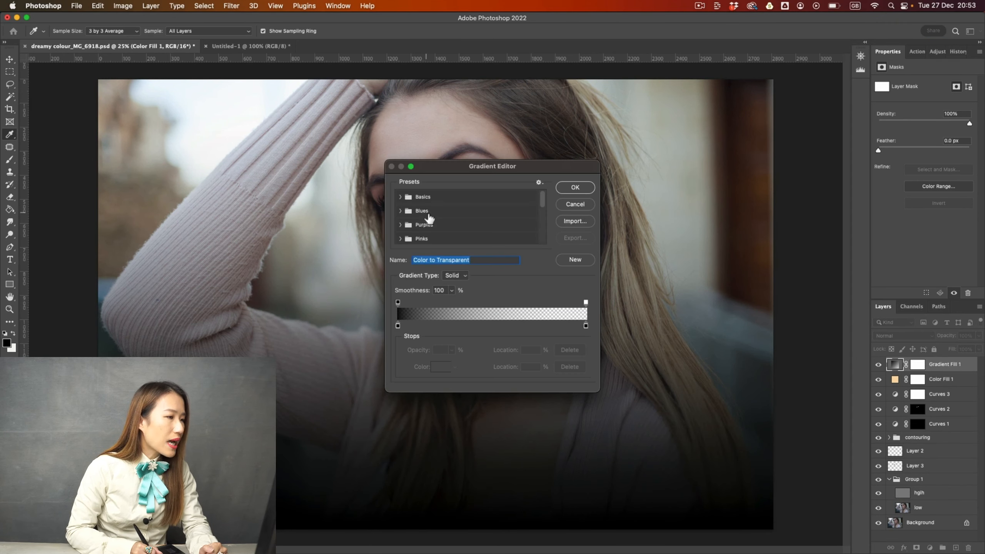
pyautogui.click(397, 326)
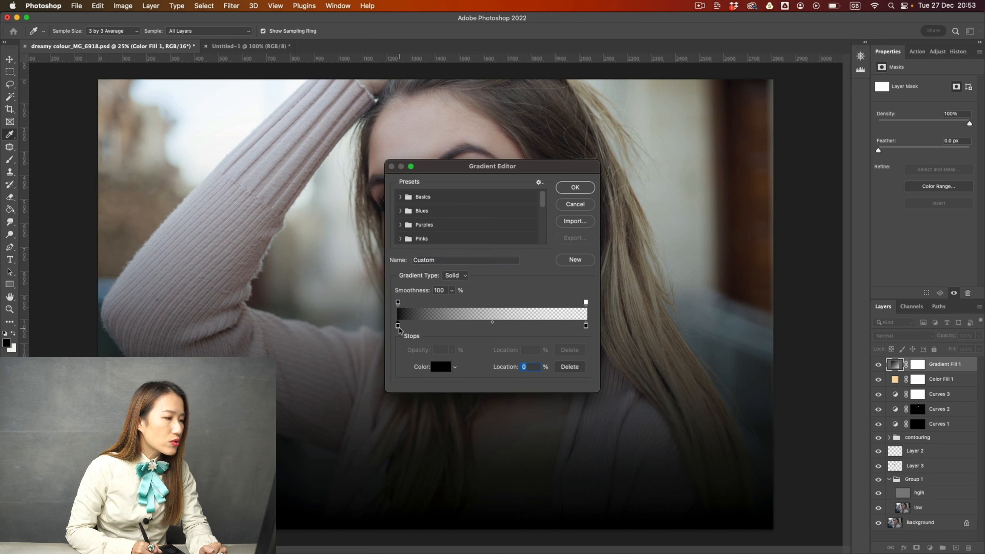
pyautogui.click(440, 368)
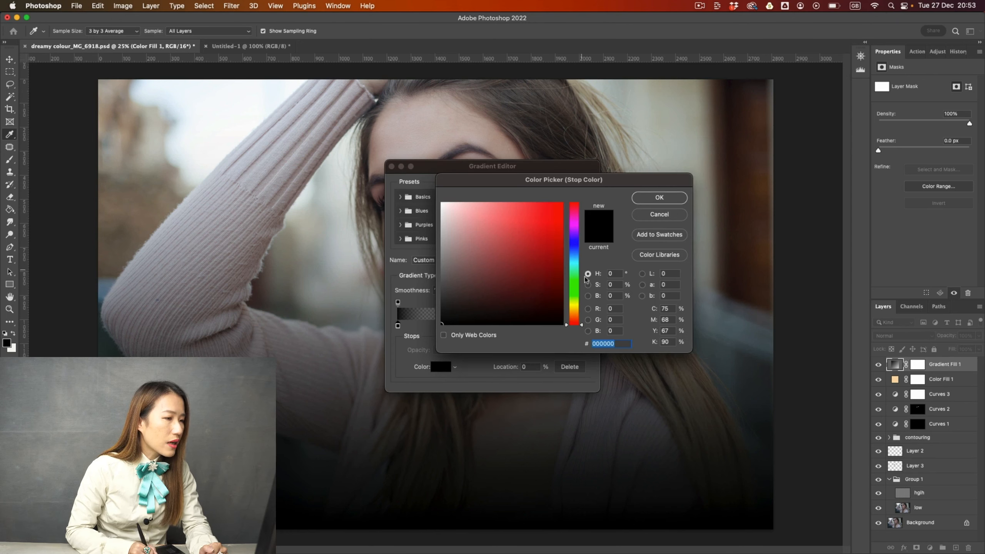
pyautogui.moveTo(576, 306); pyautogui.dragTo(577, 304)
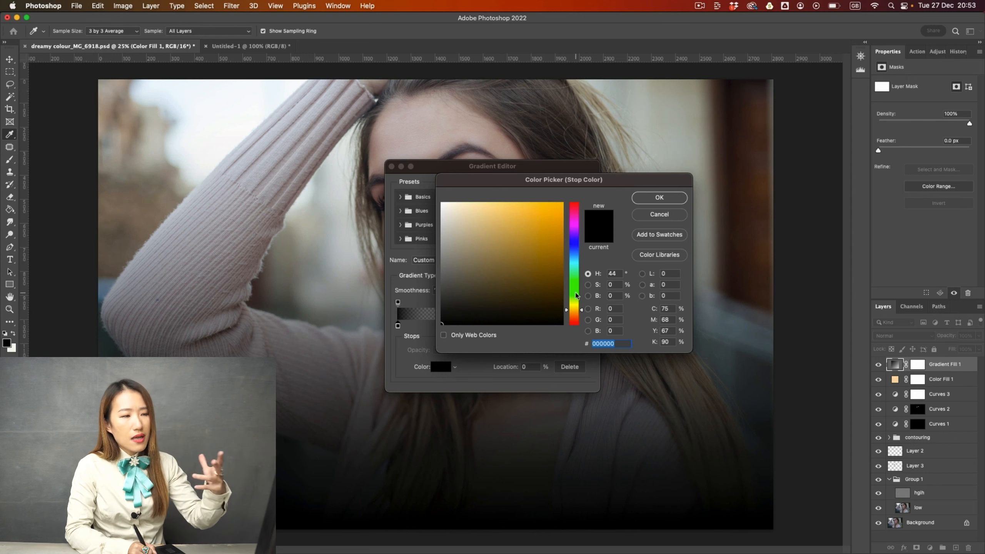
pyautogui.moveTo(583, 312); pyautogui.dragTo(582, 313)
pyautogui.click(523, 207)
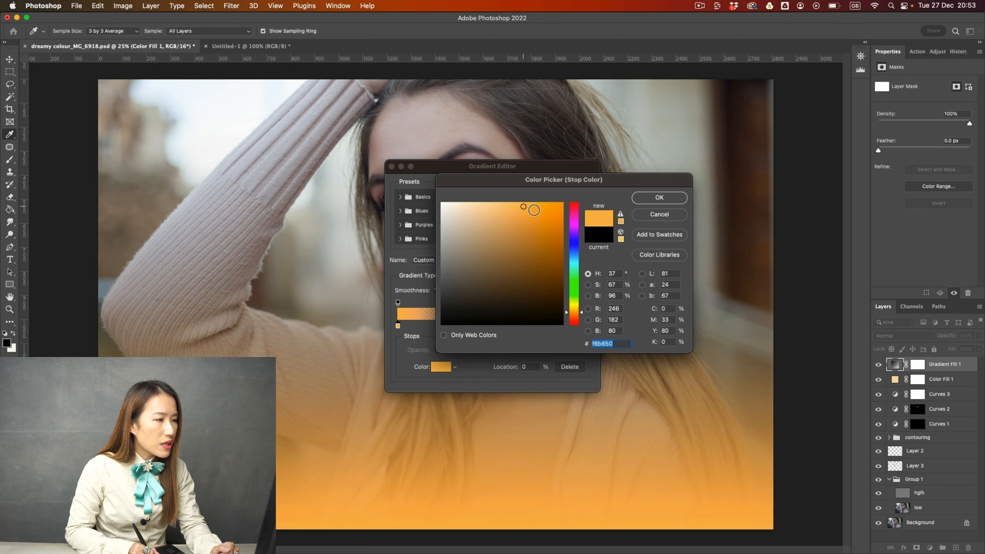
pyautogui.click(534, 209)
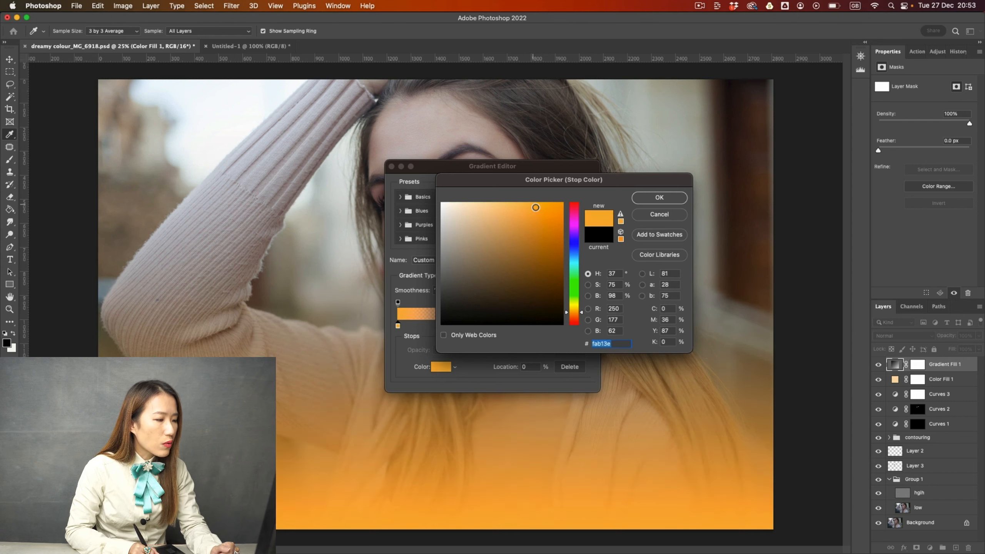
pyautogui.moveTo(536, 206); pyautogui.dragTo(534, 205)
pyautogui.click(658, 198)
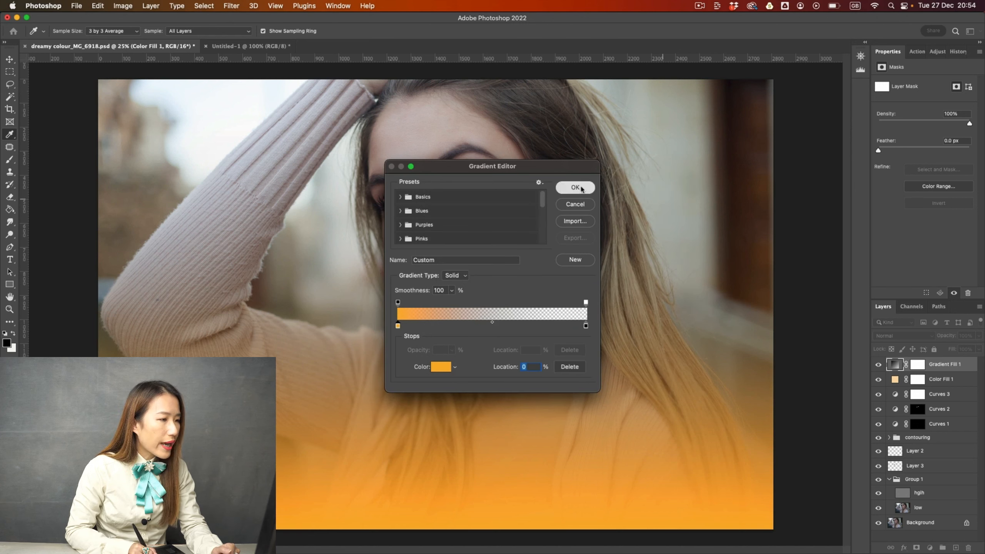
pyautogui.click(575, 188)
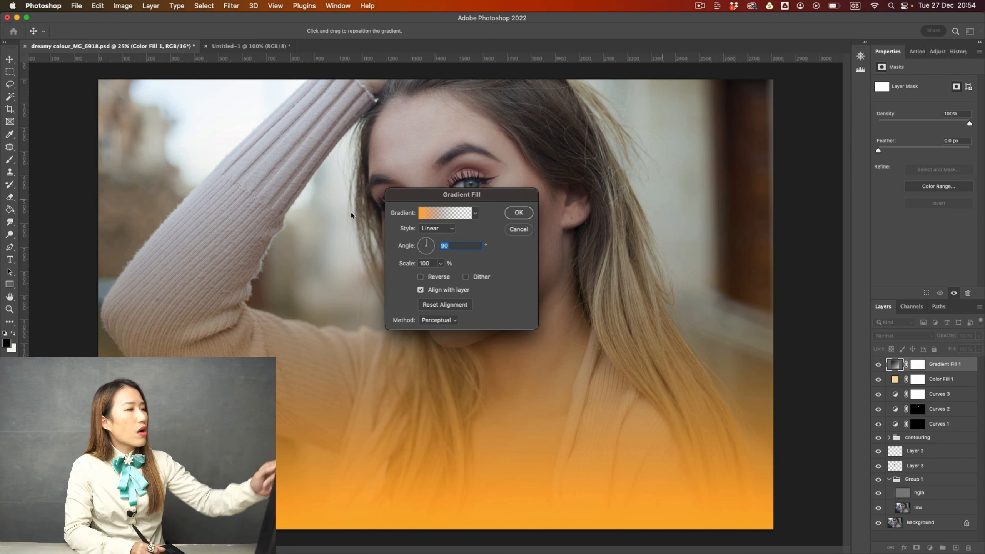
# - Angle the orange gradient to about -51.64°, set its layer to Screen blending and compare the image with and without it
pyautogui.moveTo(426, 241); pyautogui.dragTo(434, 253)
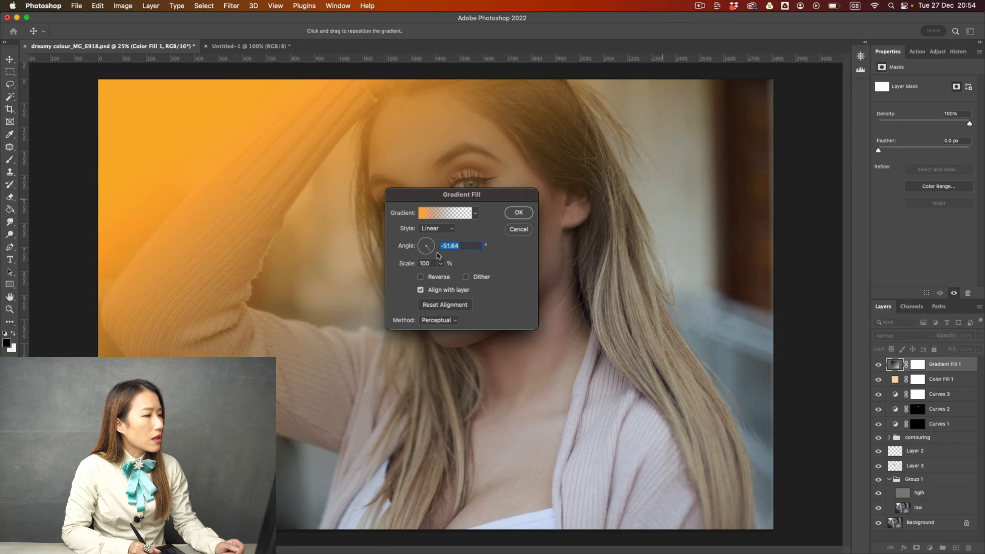
pyautogui.click(529, 213)
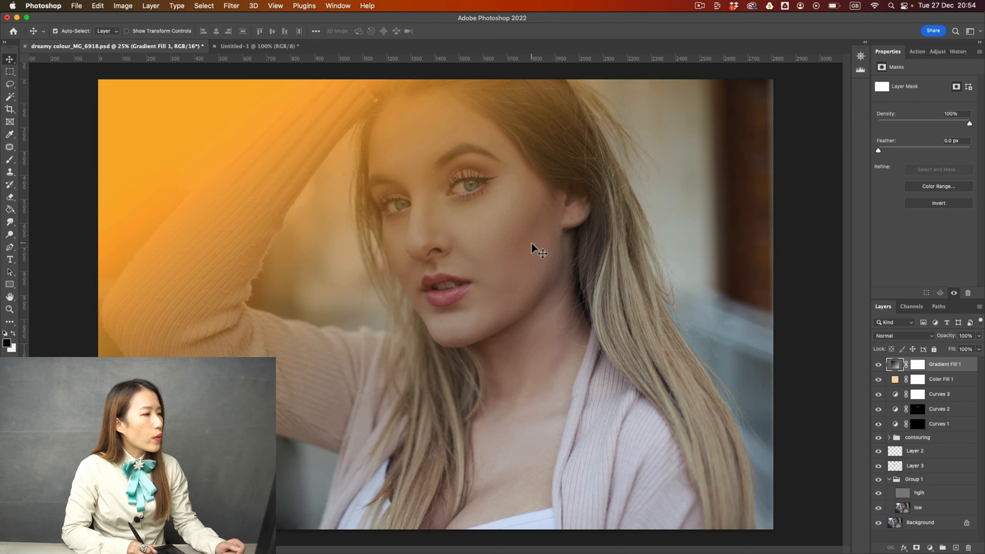
pyautogui.click(896, 340)
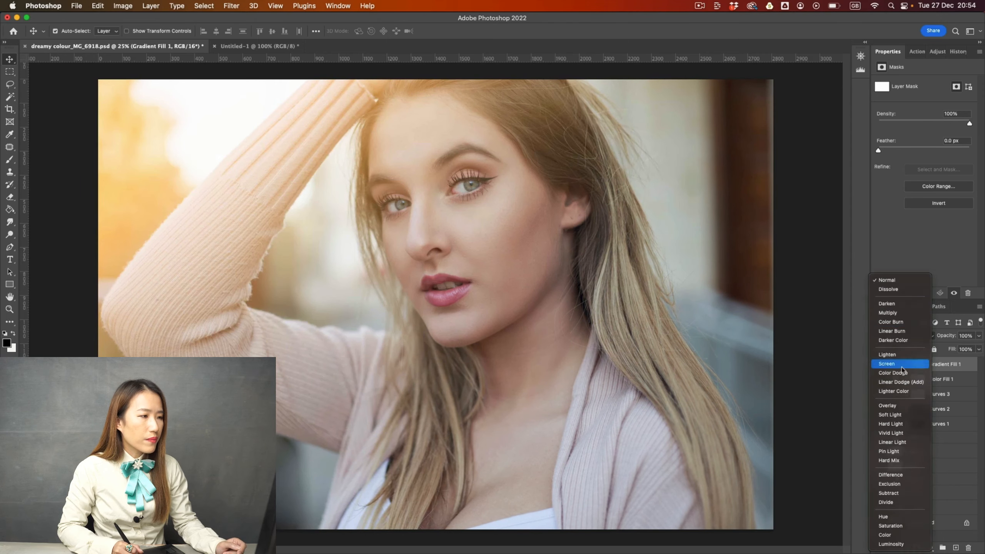
pyautogui.click(903, 363)
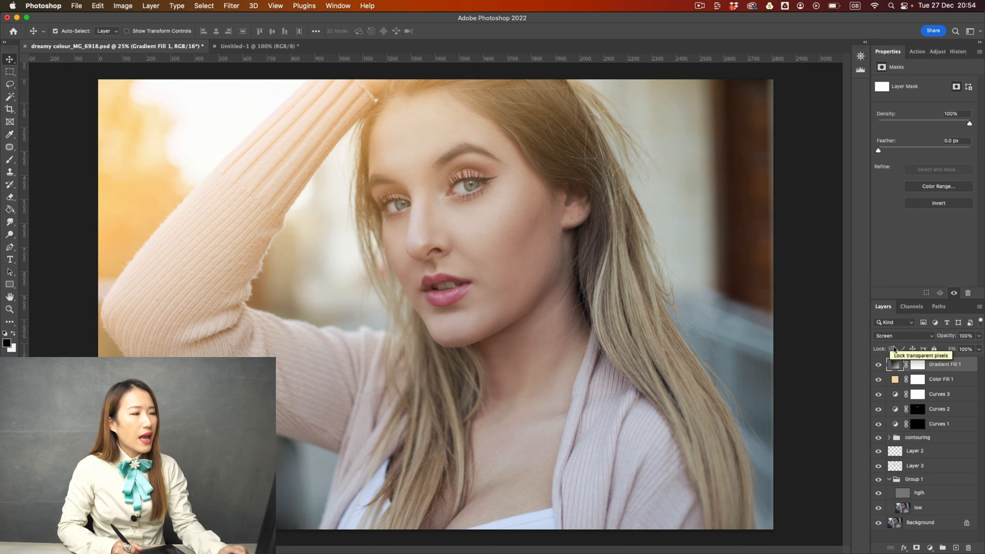
pyautogui.click(879, 365)
pyautogui.click(879, 365)
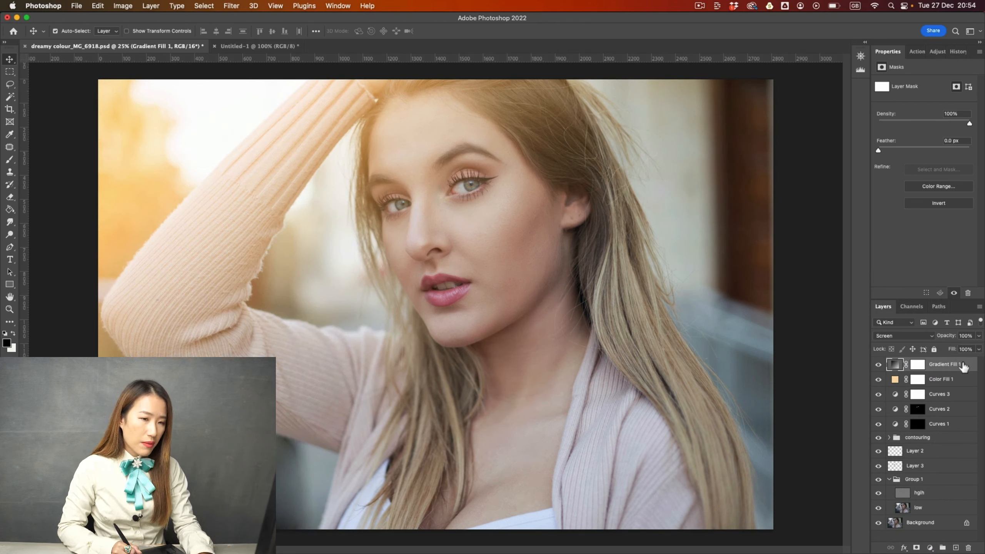
# - Lower the gradient fill layer's opacity to 50% and compare the image with and without the layer
pyautogui.press('5')
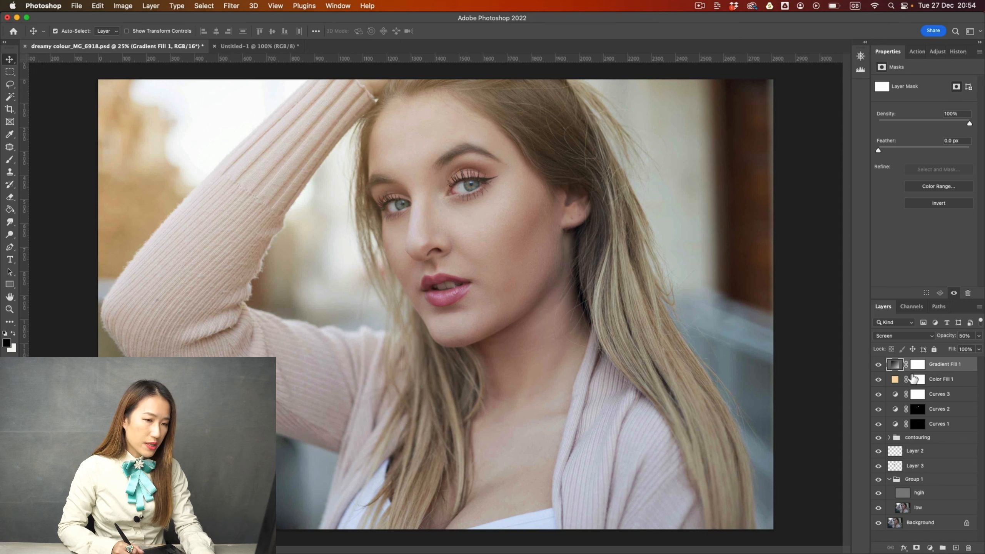
pyautogui.click(879, 366)
pyautogui.click(879, 366)
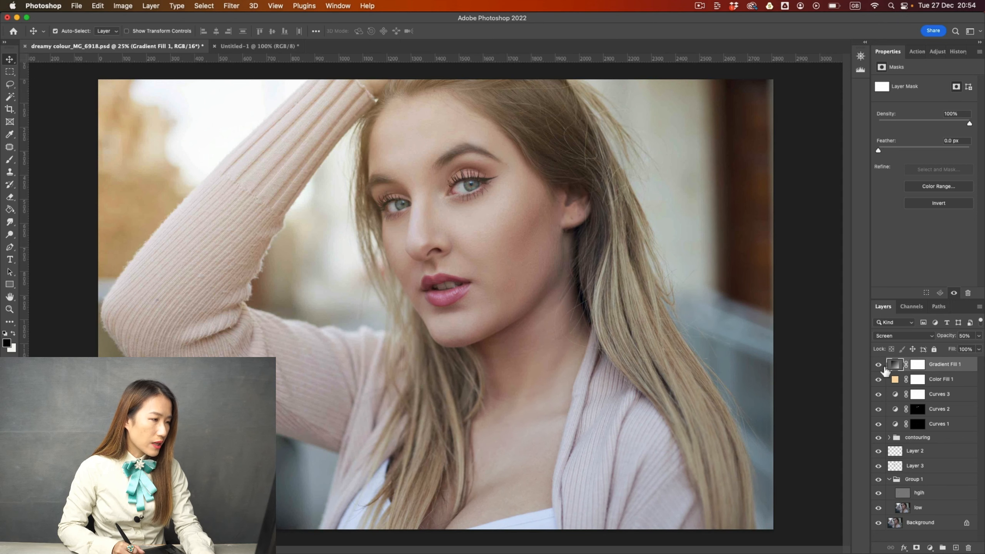
pyautogui.press('x')
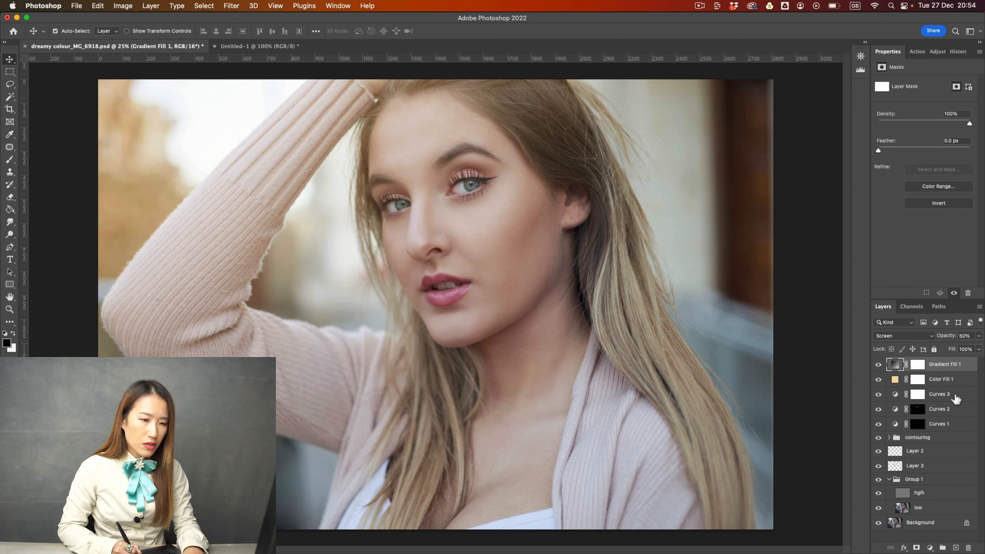
# - Group the Curves 3, Color Fill 1 and Gradient Fill 1 layers and toggle the group's visibility to compare before and after
pyautogui.click(948, 395)
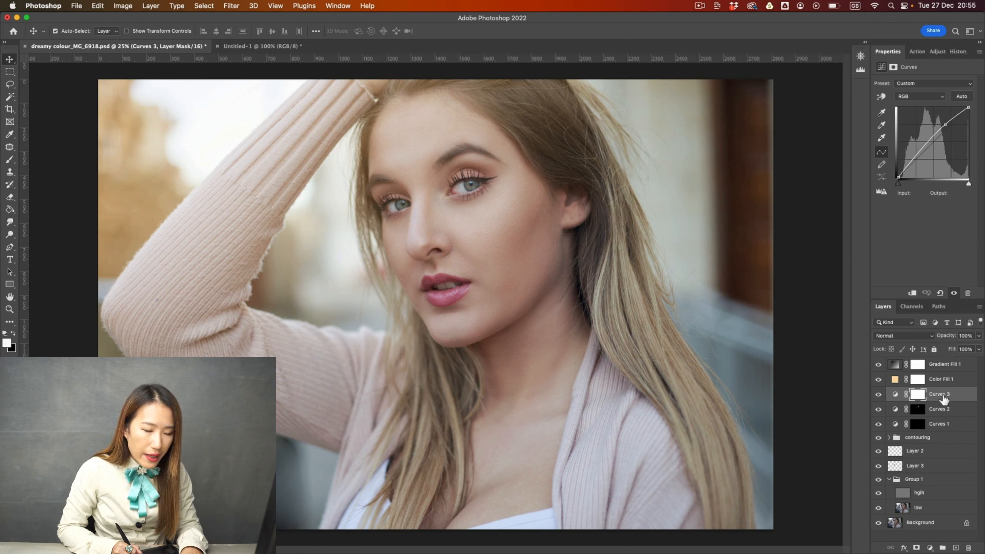
pyautogui.keyDown('shift'); pyautogui.click(952, 368); pyautogui.keyUp('shift')
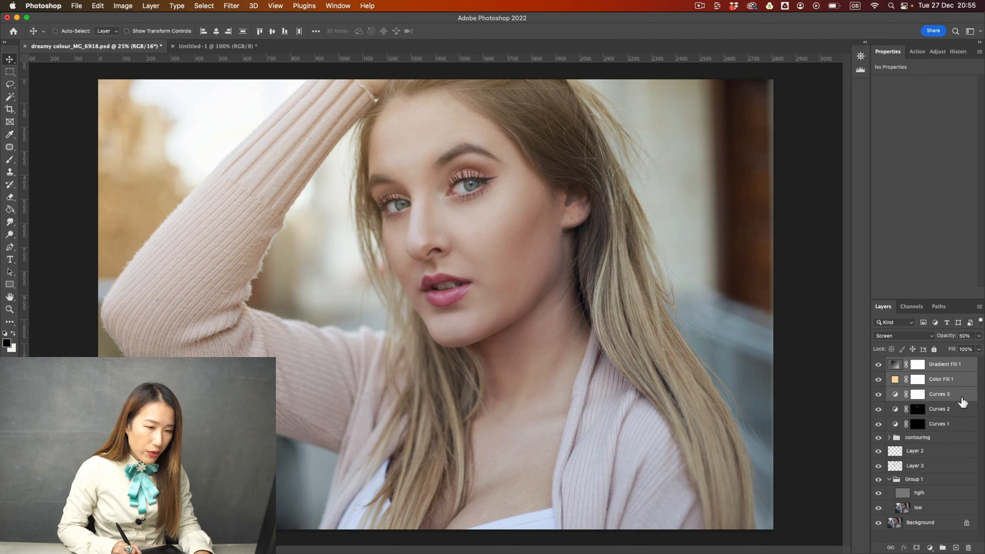
pyautogui.press('super+g')
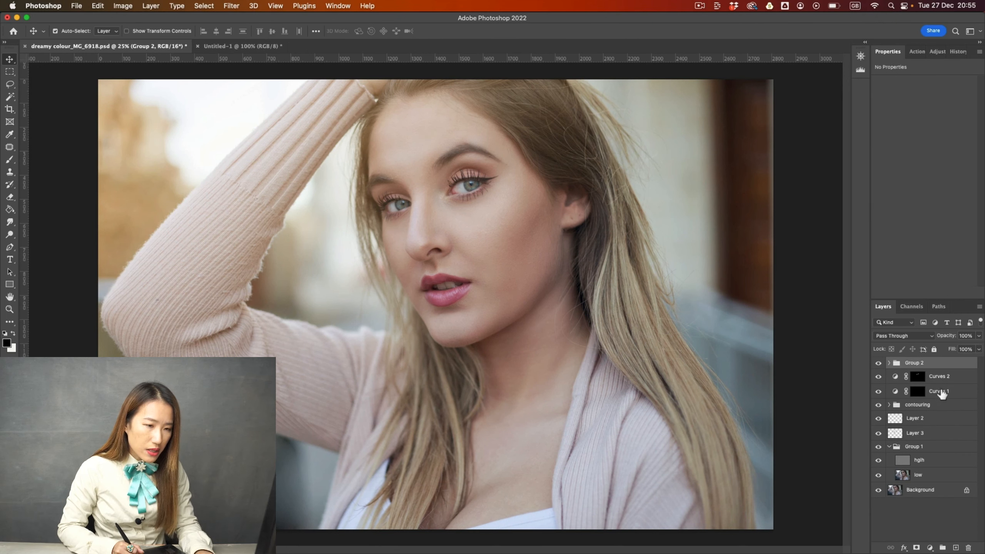
pyautogui.click(879, 363)
pyautogui.click(879, 363)
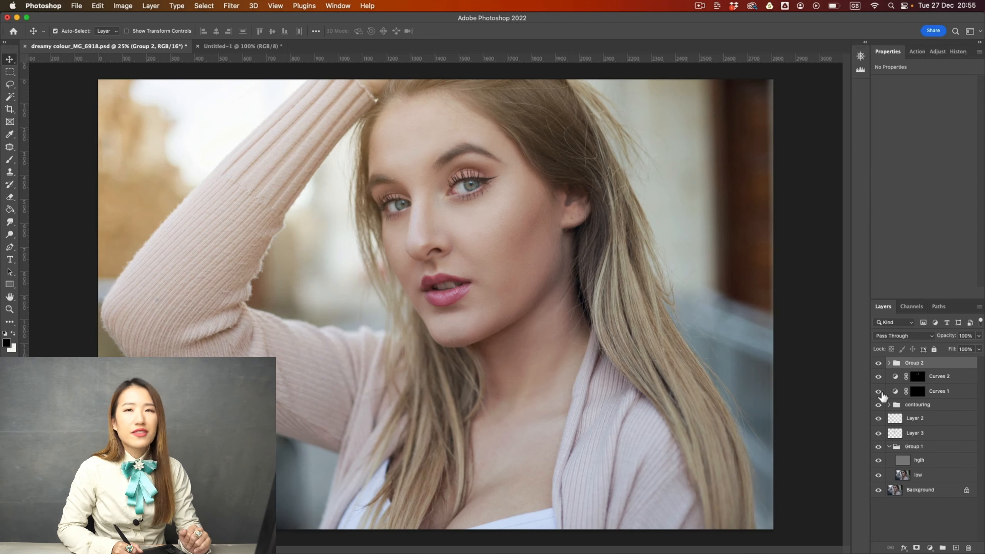